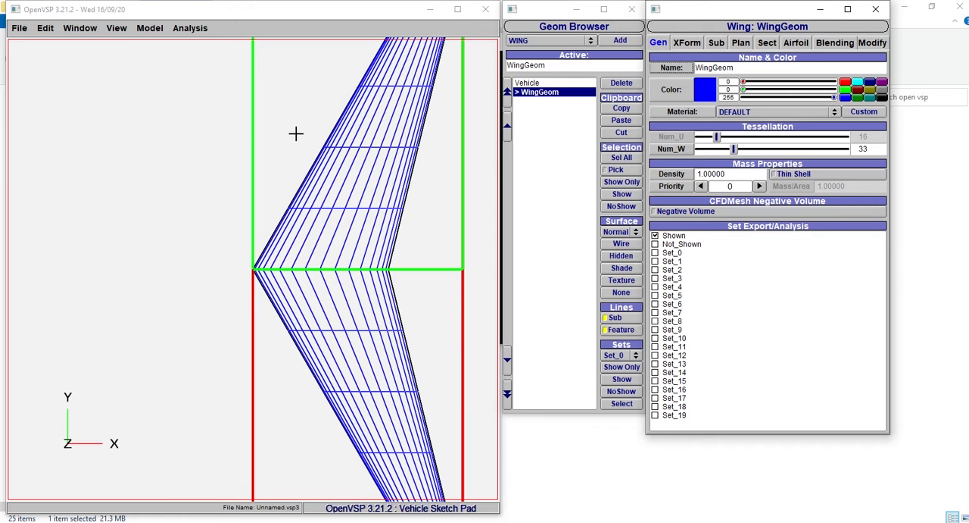
- Give the wing the Glass Light material and display its surface shaded
mouse_move(297, 134)
mouse_down()
mouse_move(281, 134)
mouse_move(288, 138)
mouse_up()
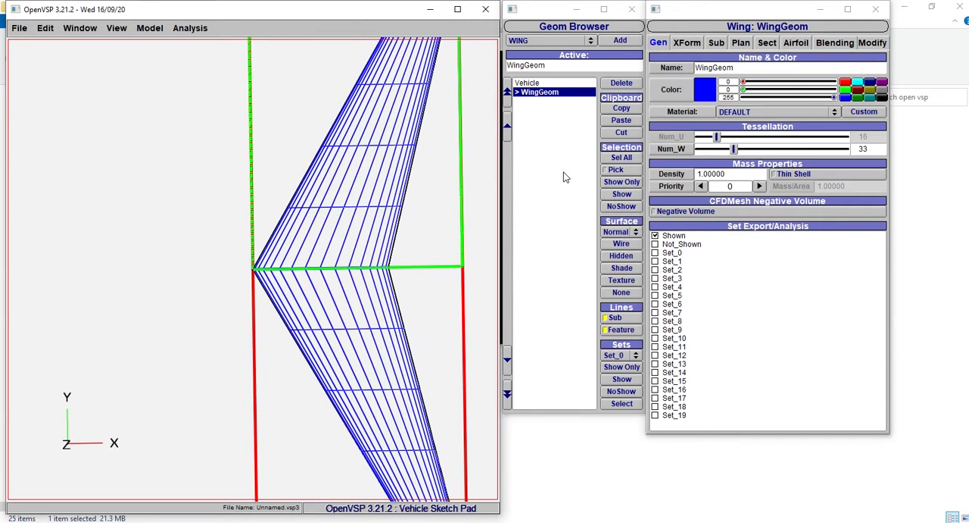
click(745, 114)
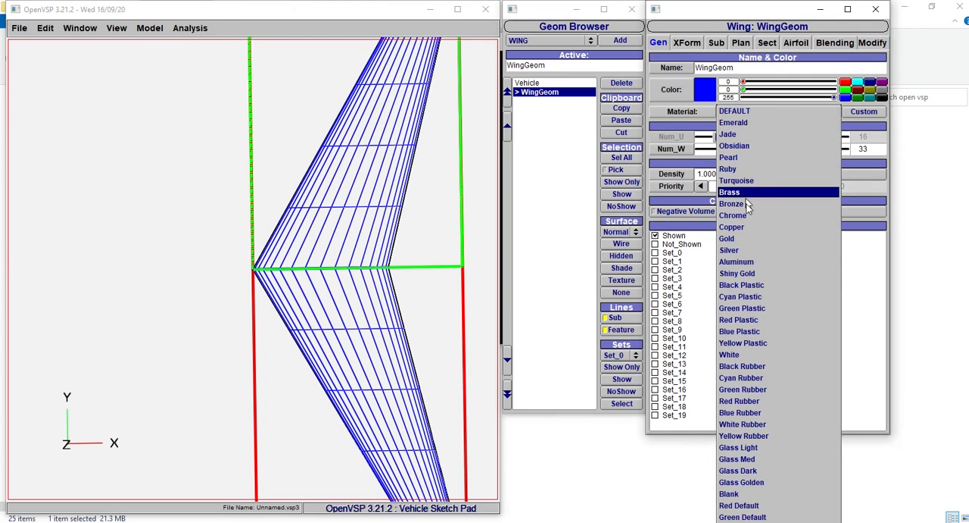
click(740, 440)
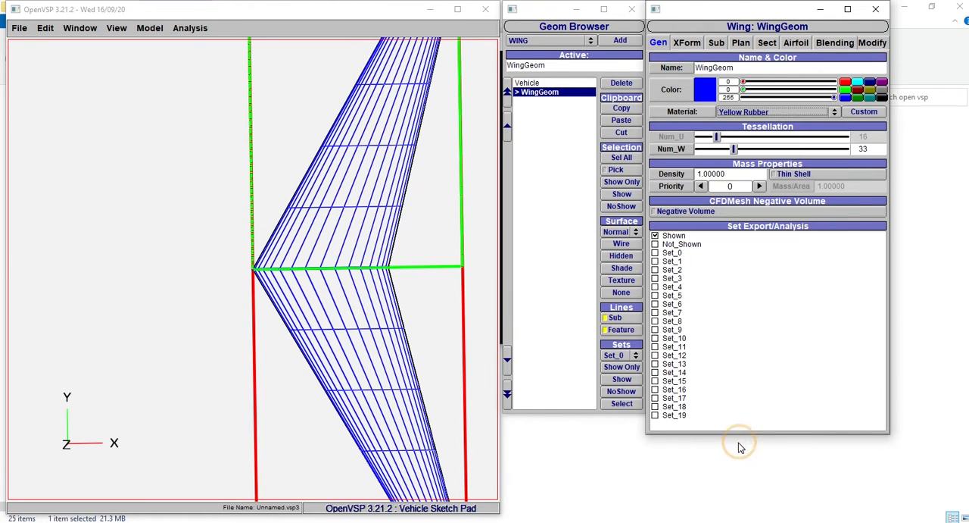
click(782, 113)
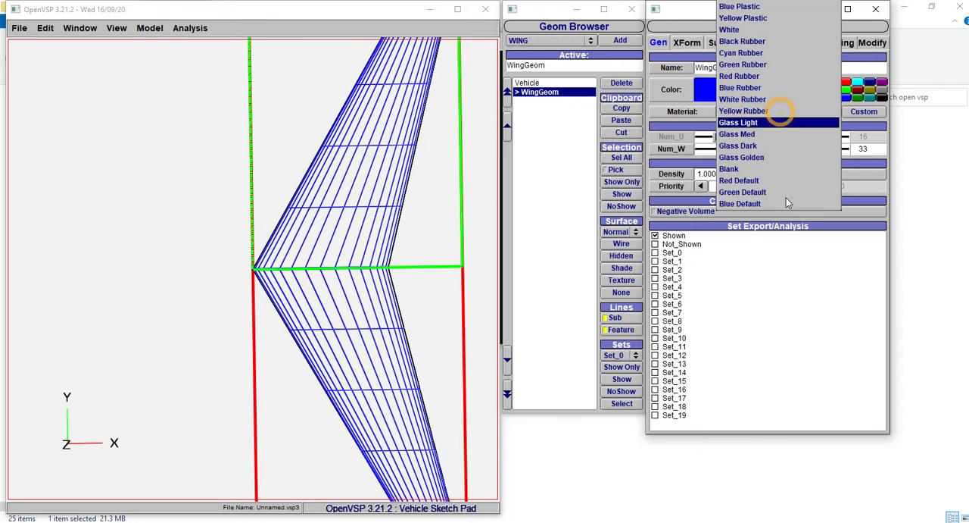
click(763, 122)
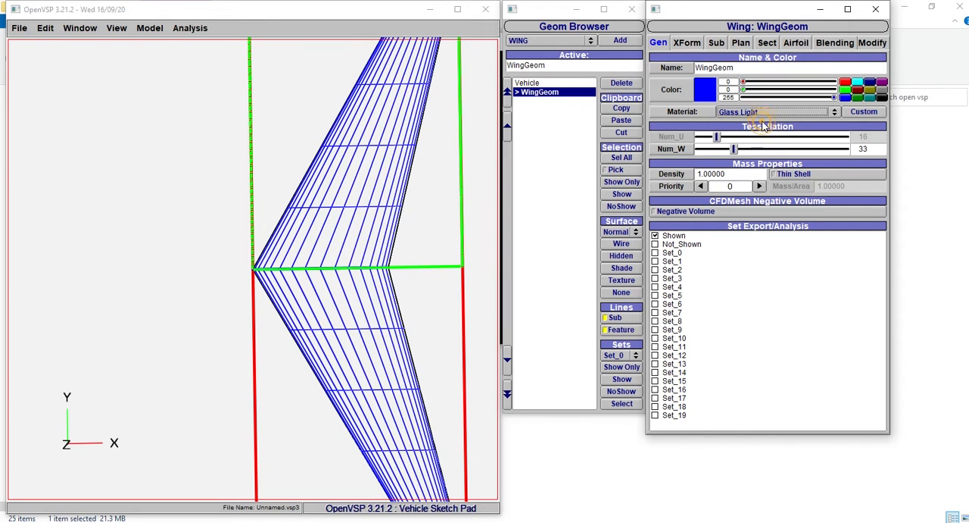
click(621, 268)
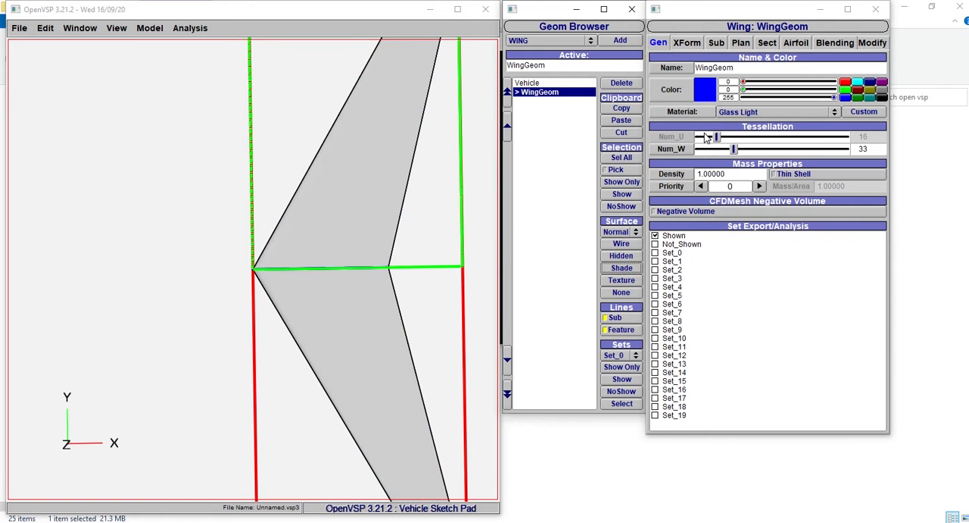
drag(197, 206, 346, 121)
drag(289, 359, 387, 223)
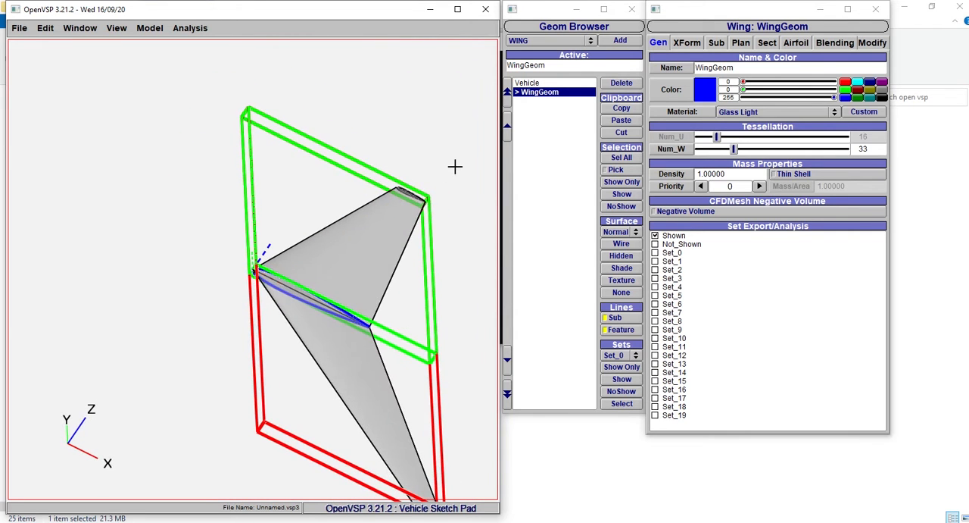
- Set the wing's total span to 17 and slightly increase its leading-edge clustering
click(689, 43)
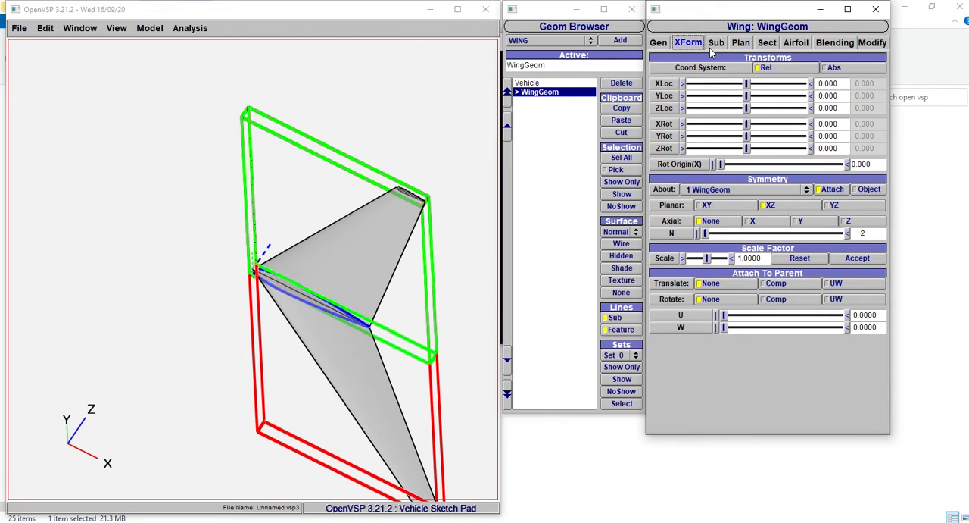
click(716, 43)
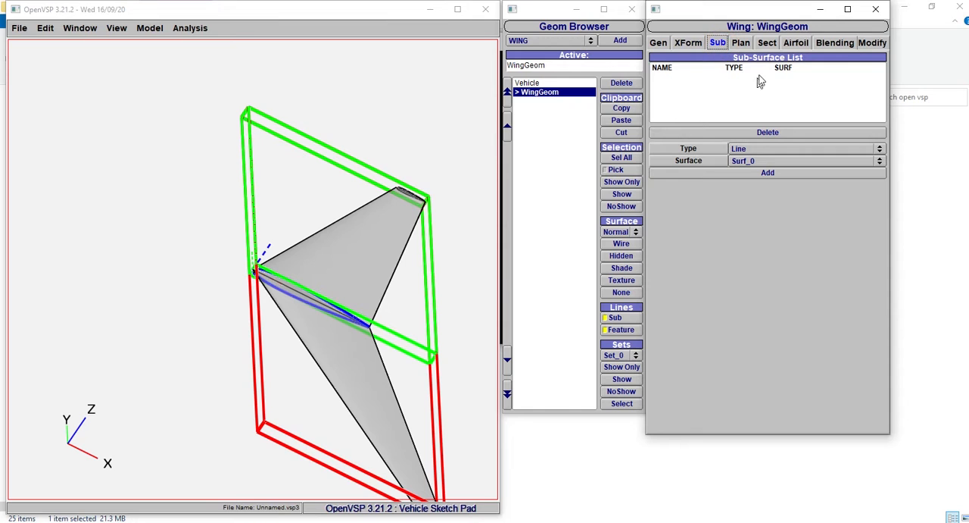
click(742, 43)
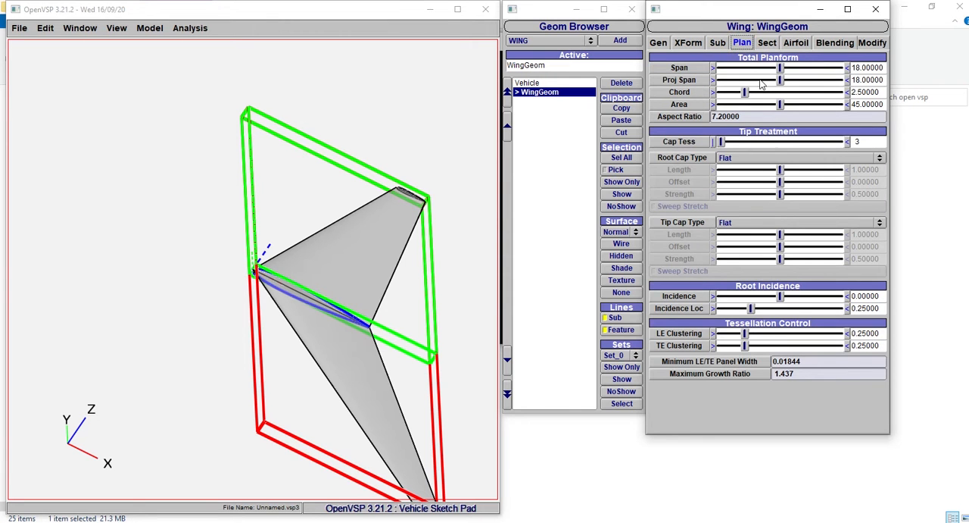
click(860, 67)
key(BackSpace)
text(7)
key(Return)
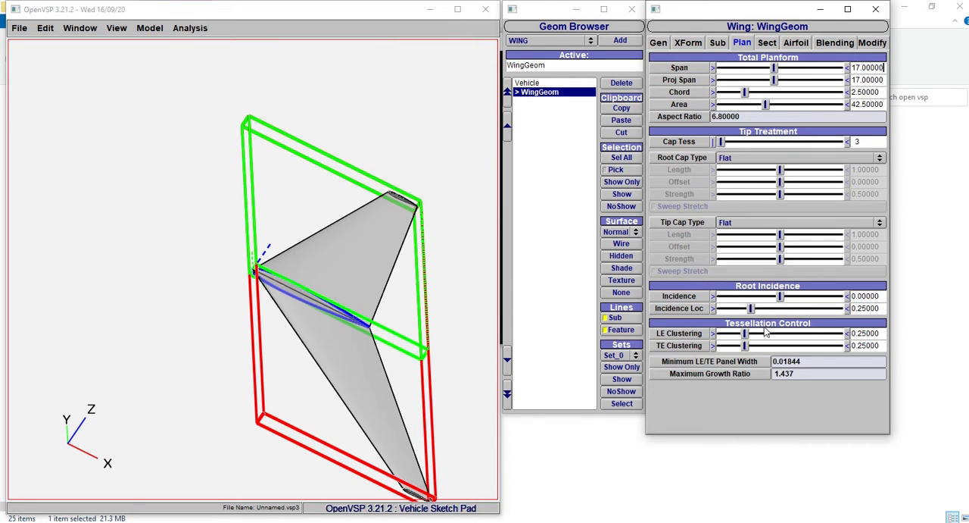
drag(746, 334, 750, 334)
- Adjust wing section 1 to a root chord of about 4.45 and a tip chord of about 0.92
click(771, 43)
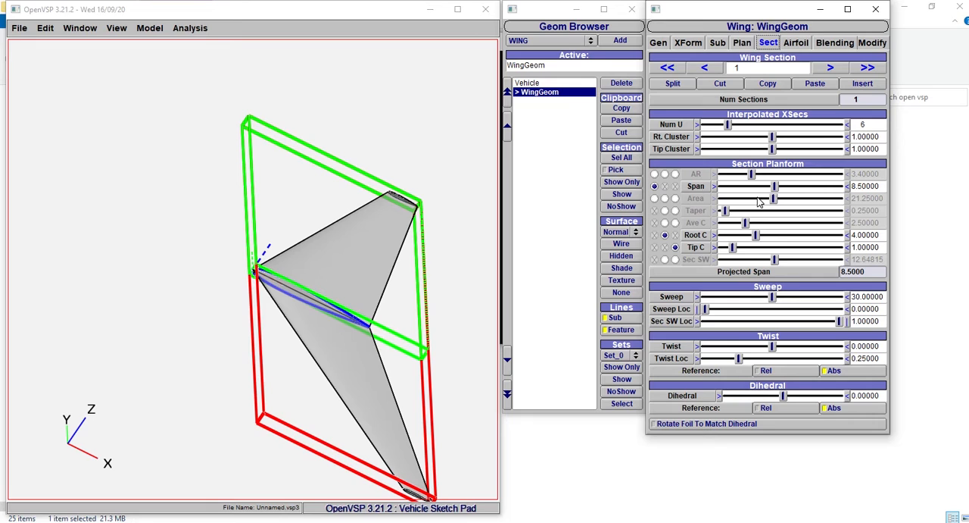
drag(756, 236, 762, 236)
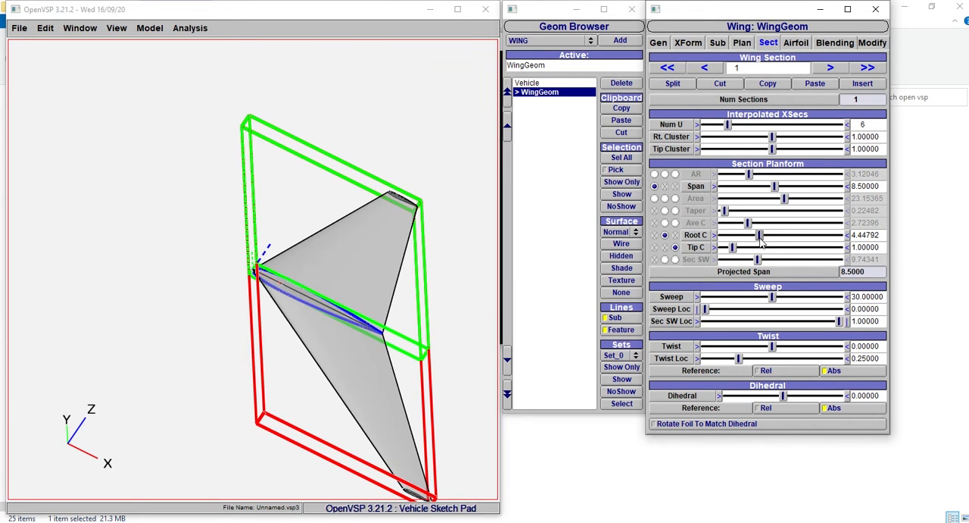
drag(734, 250, 731, 250)
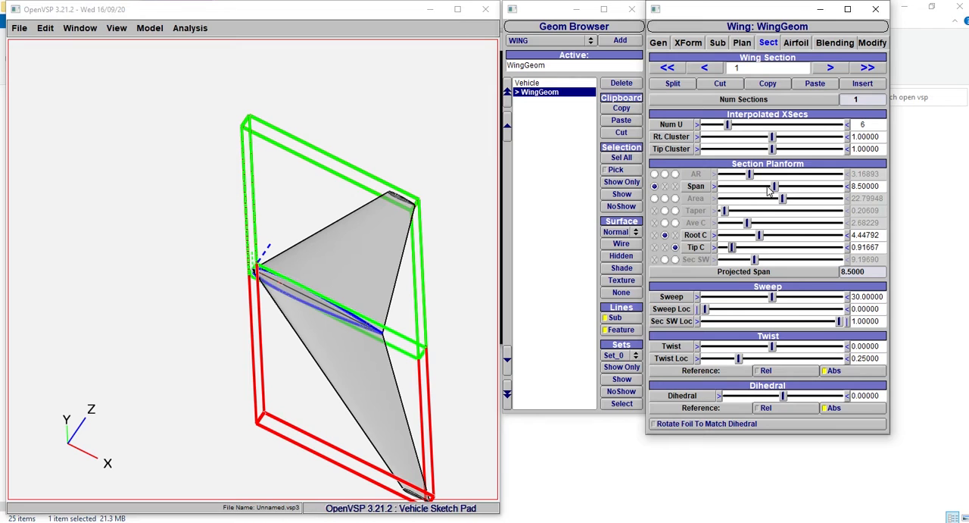
- Change airfoil section 0 to the SIX_SERIES type with a thickness-to-chord ratio of about 0.155
click(793, 45)
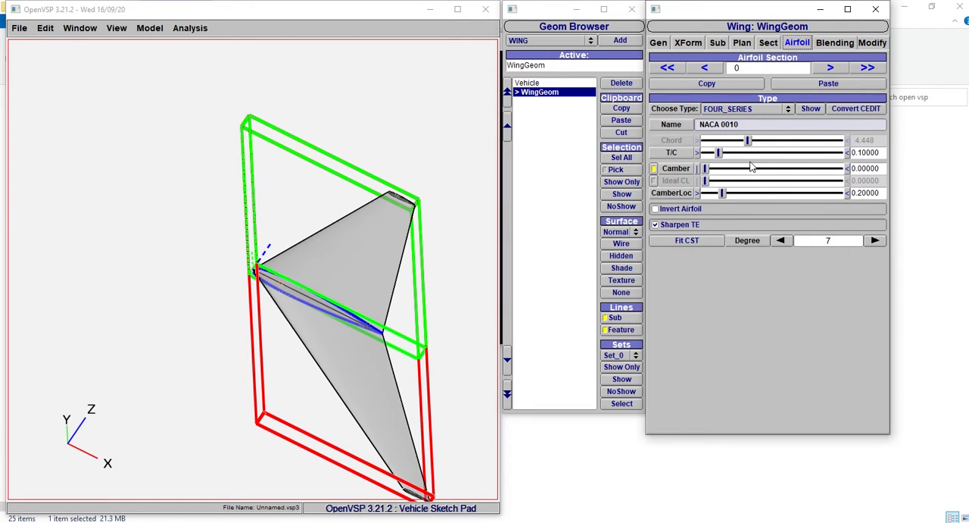
mouse_move(726, 157)
mouse_down()
mouse_move(767, 155)
mouse_move(726, 155)
mouse_up()
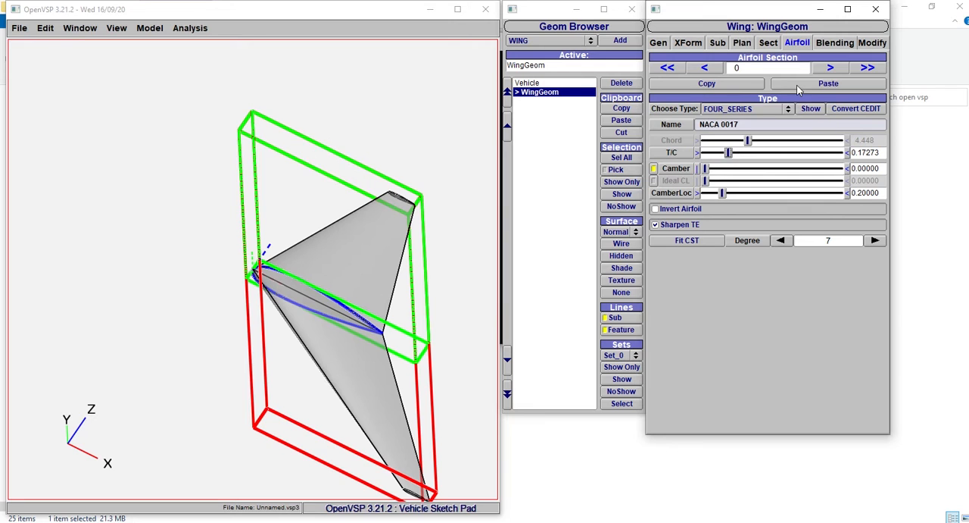
click(745, 110)
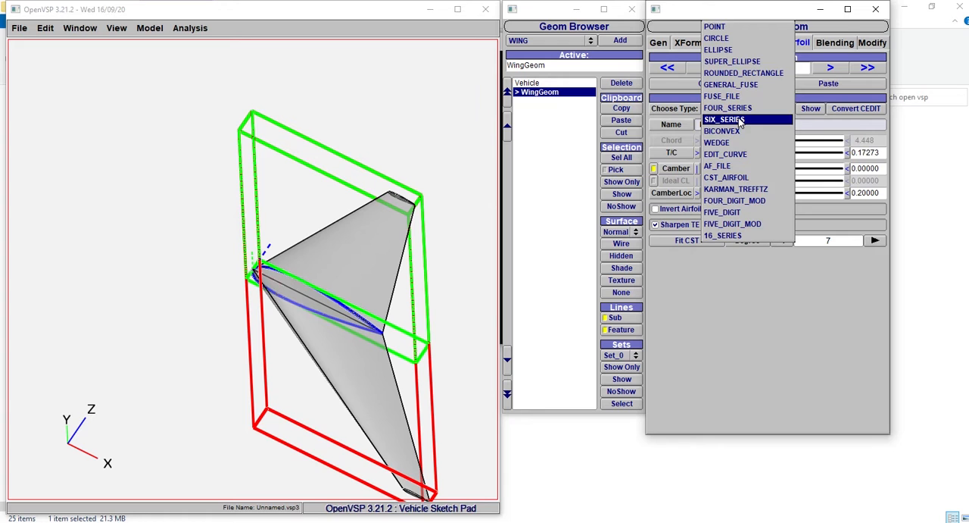
click(741, 119)
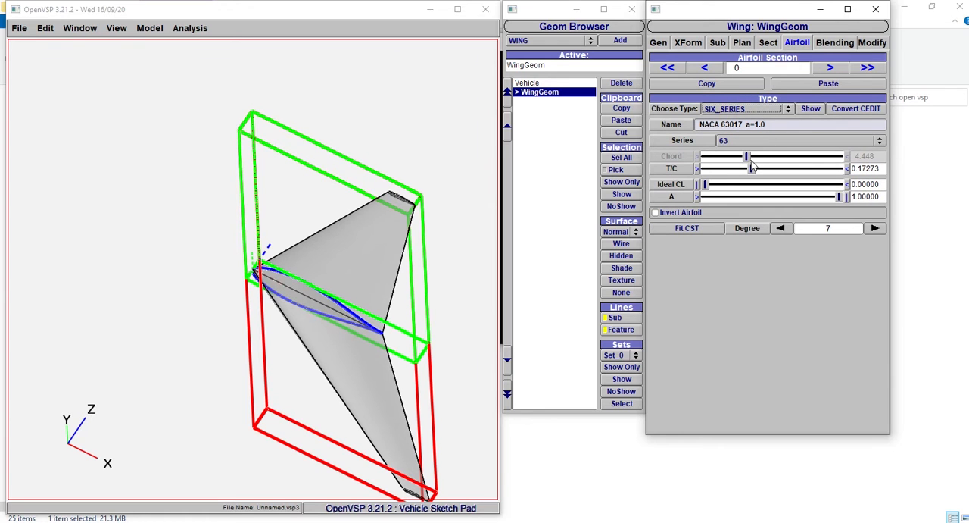
mouse_move(752, 167)
mouse_down()
mouse_move(738, 170)
mouse_move(756, 173)
mouse_up()
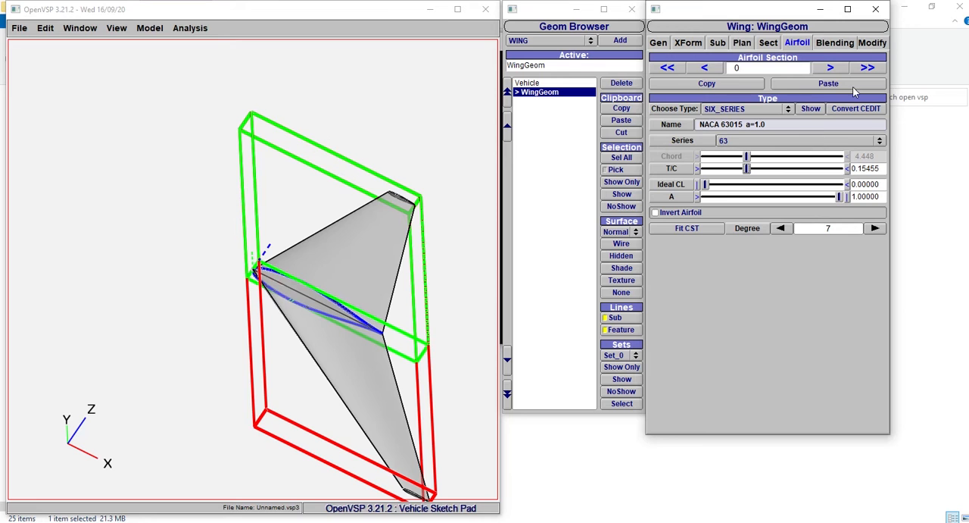
click(836, 42)
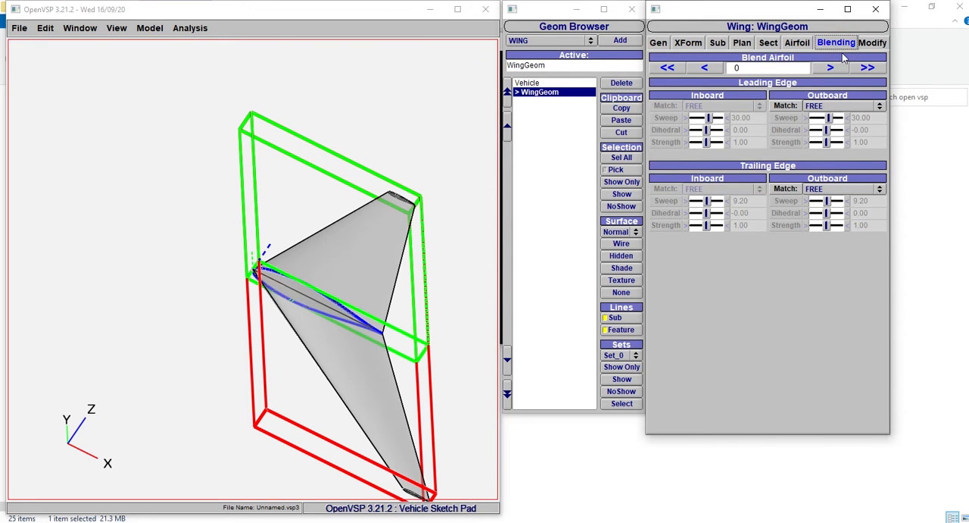
click(820, 191)
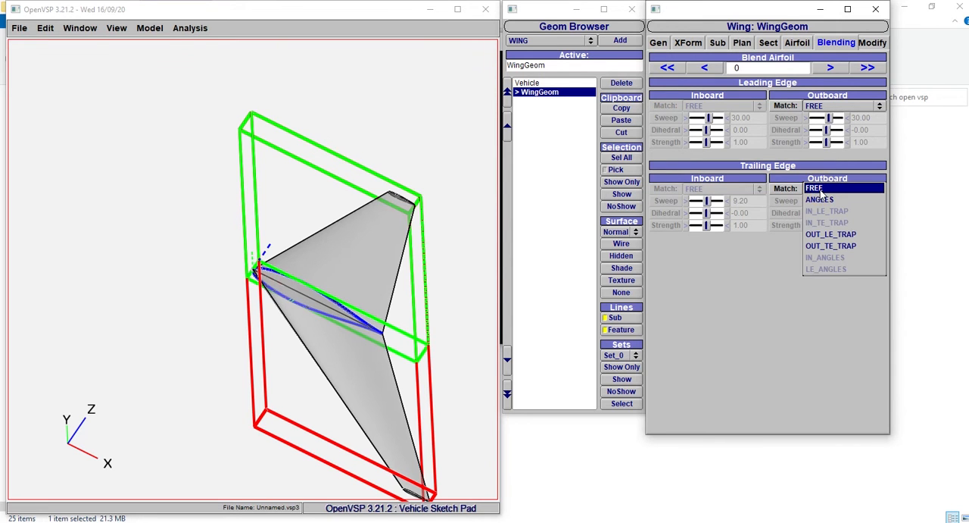
click(820, 192)
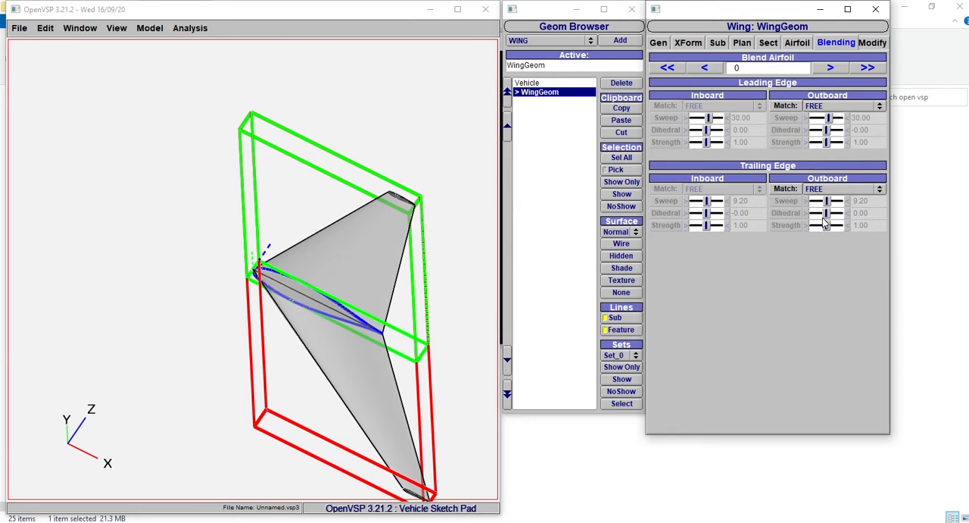
click(871, 42)
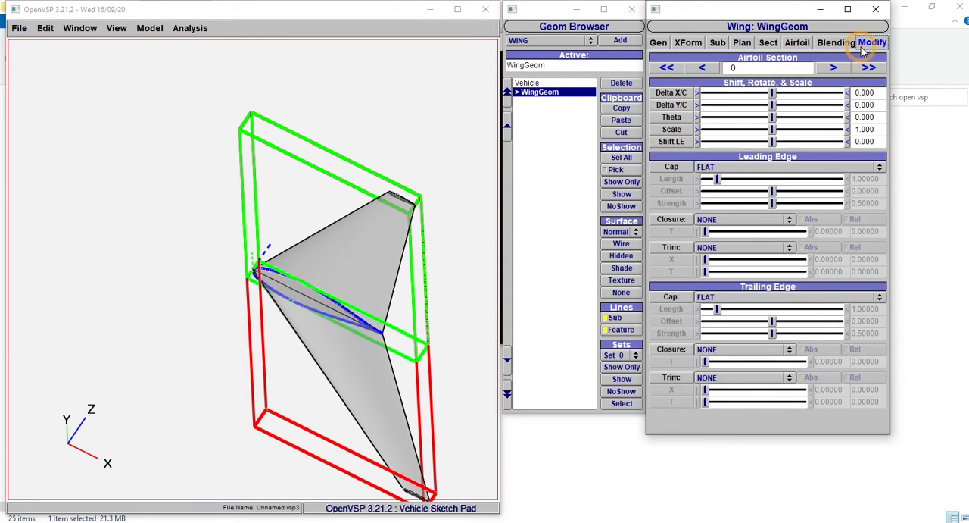
- Add a CONFORMAL component to the wing
click(583, 41)
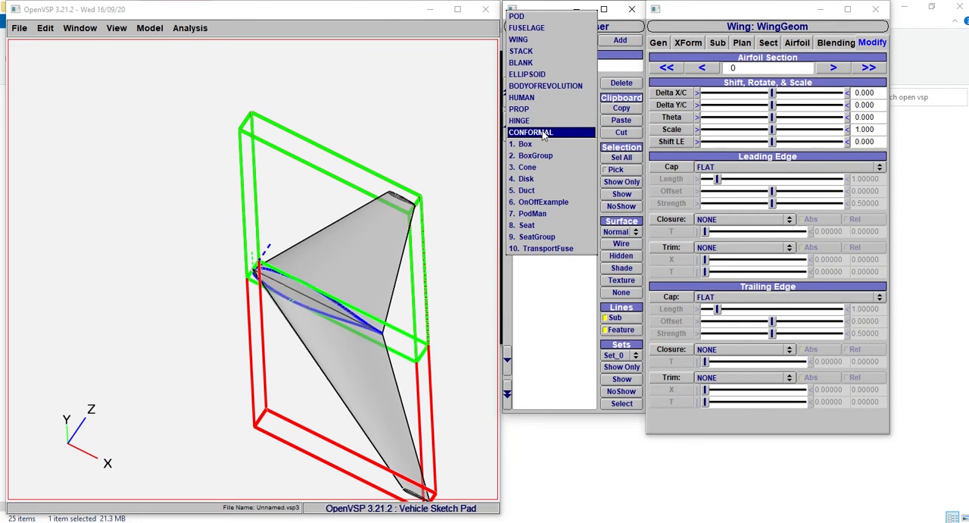
click(539, 135)
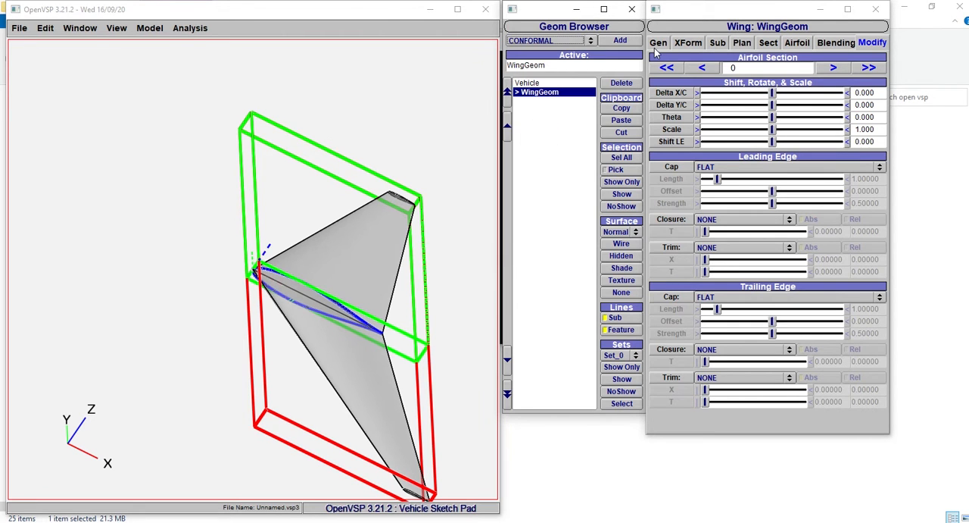
click(620, 41)
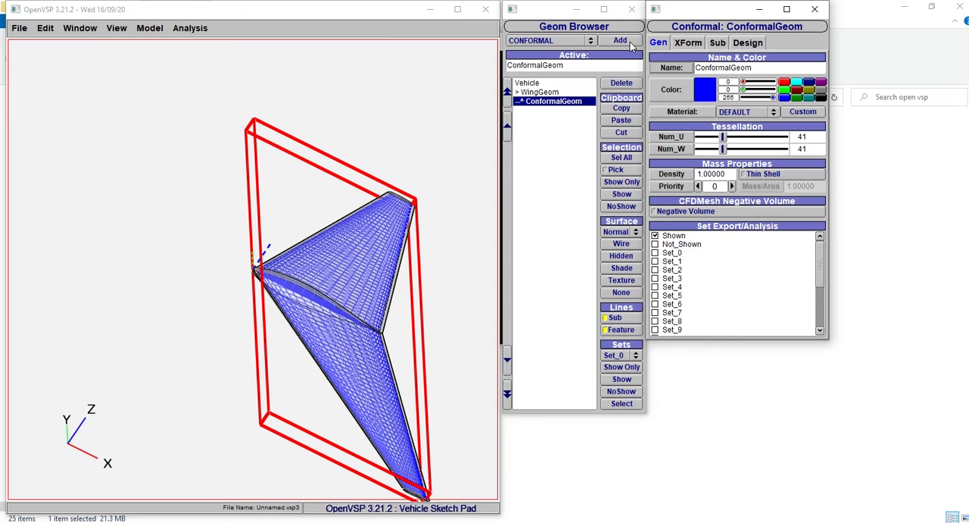
- Give the conformal component the Ruby material and display its surface shaded
click(740, 112)
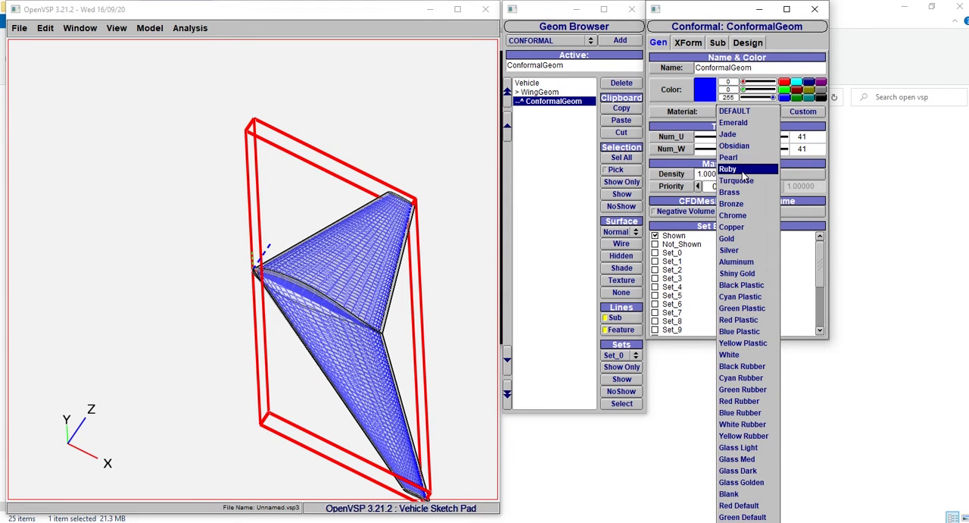
click(743, 170)
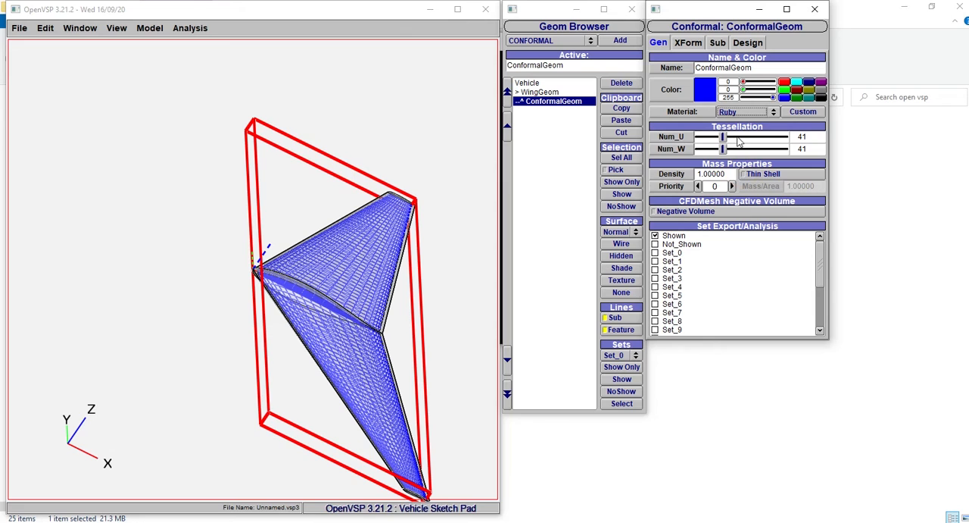
click(616, 268)
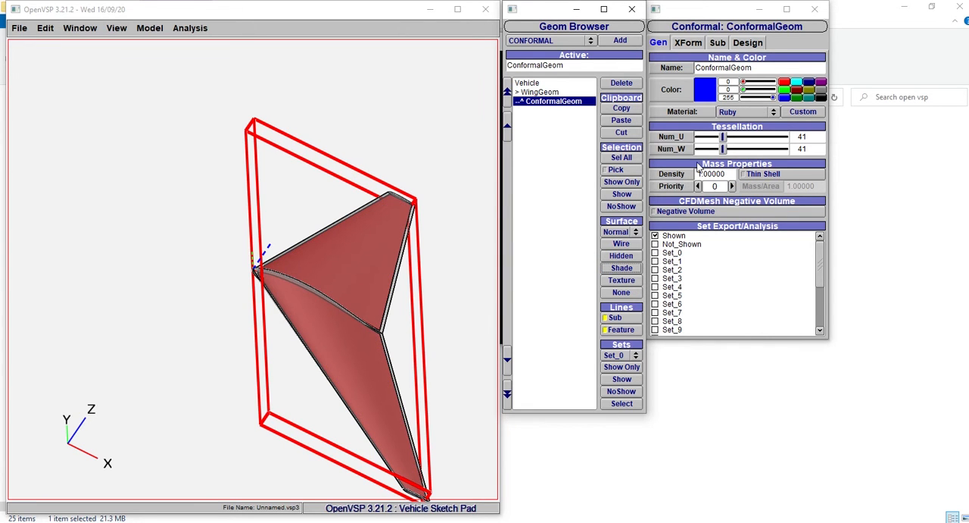
- Increase the conformal component's tessellation to Num_U 50 and Num_W 45
click(723, 137)
drag(724, 139, 740, 142)
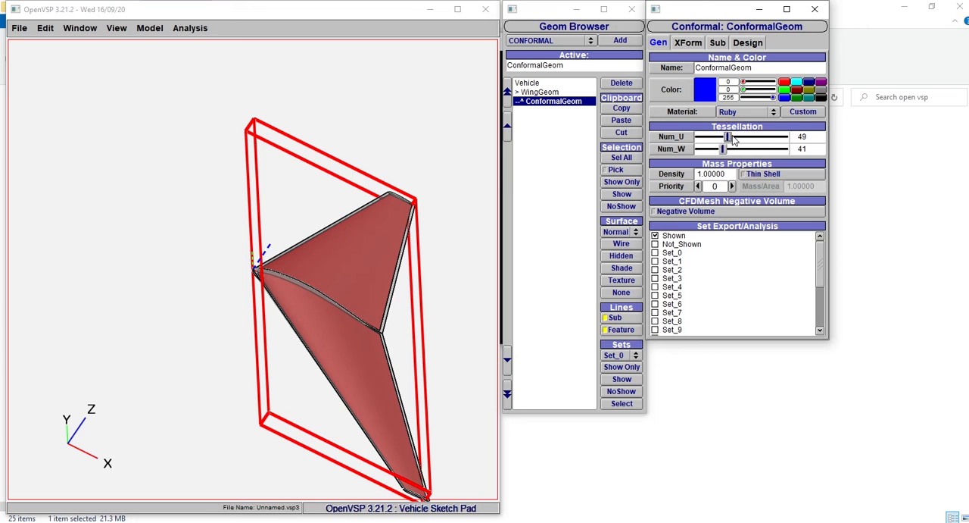
click(733, 140)
click(733, 140)
click(726, 149)
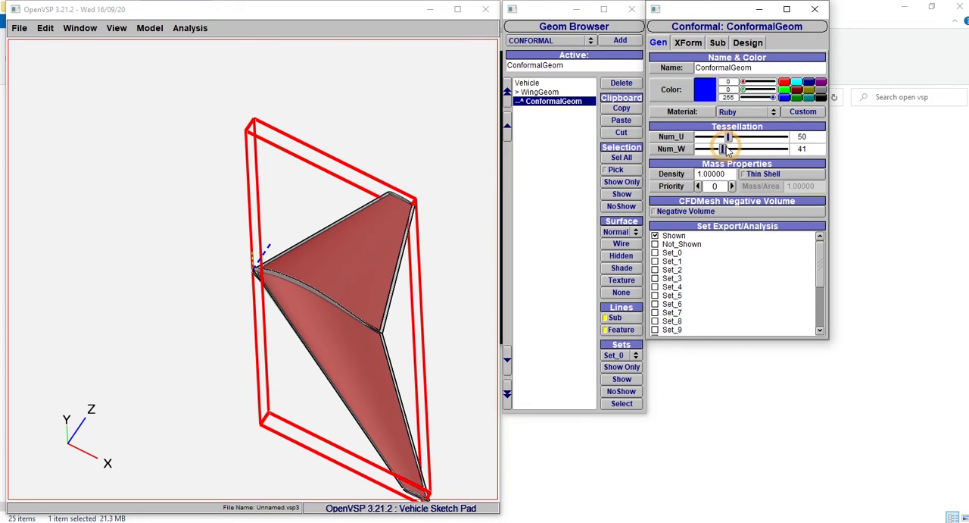
click(730, 148)
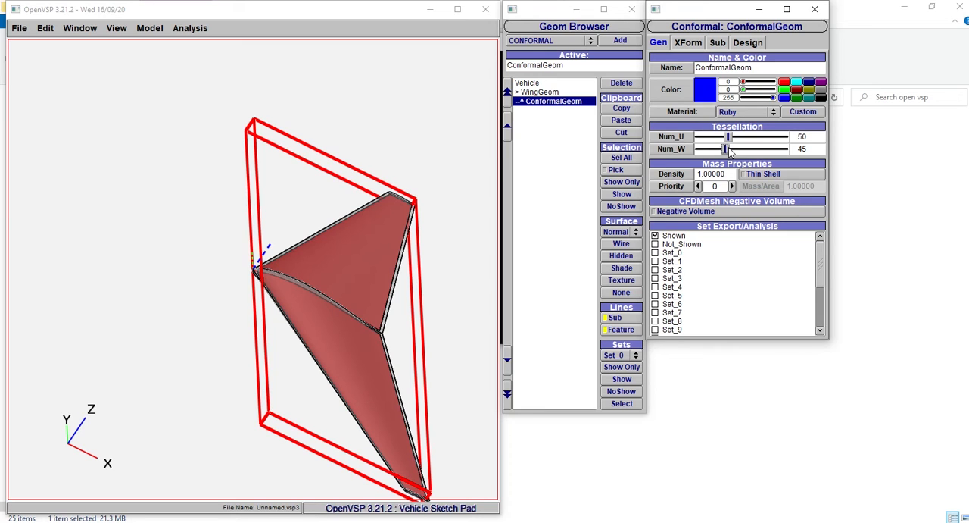
- Set the conformal component's U trim values to U Min 0.2 and U Max 0.8
click(688, 43)
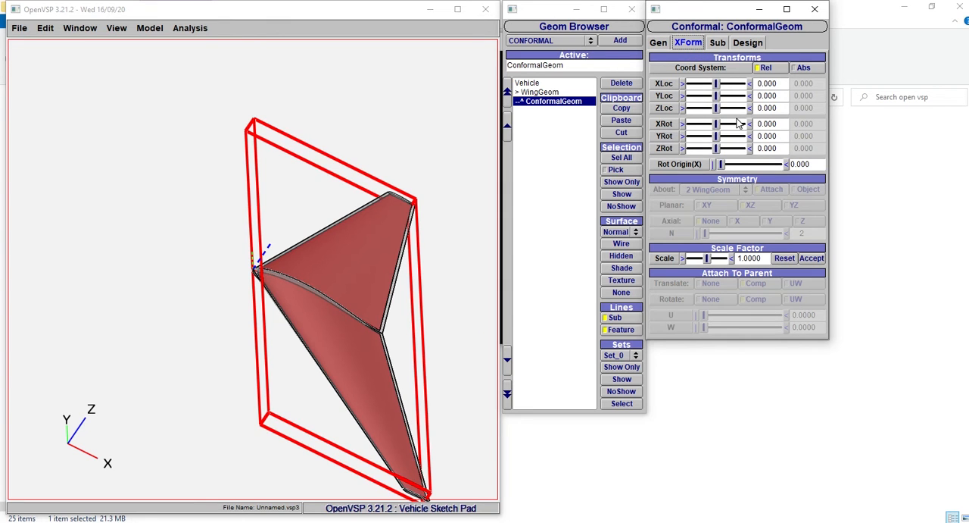
click(718, 43)
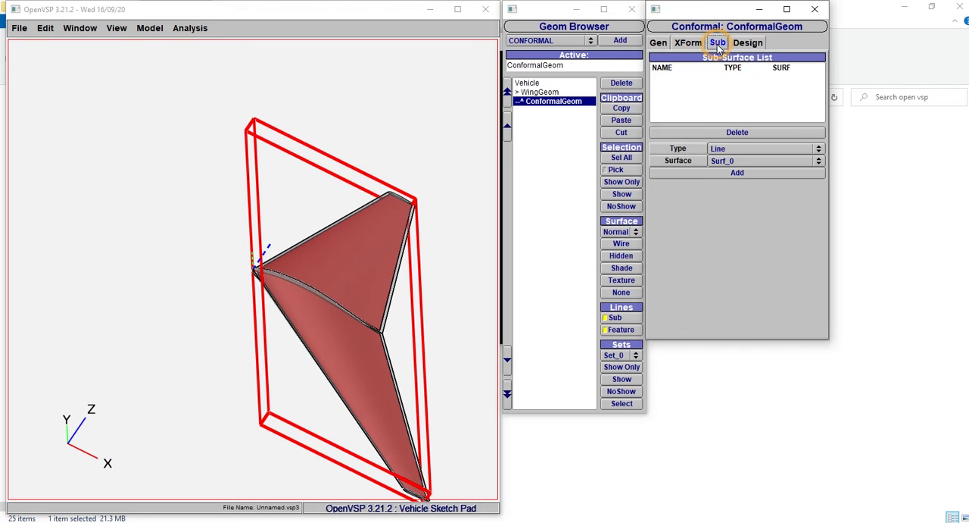
click(746, 43)
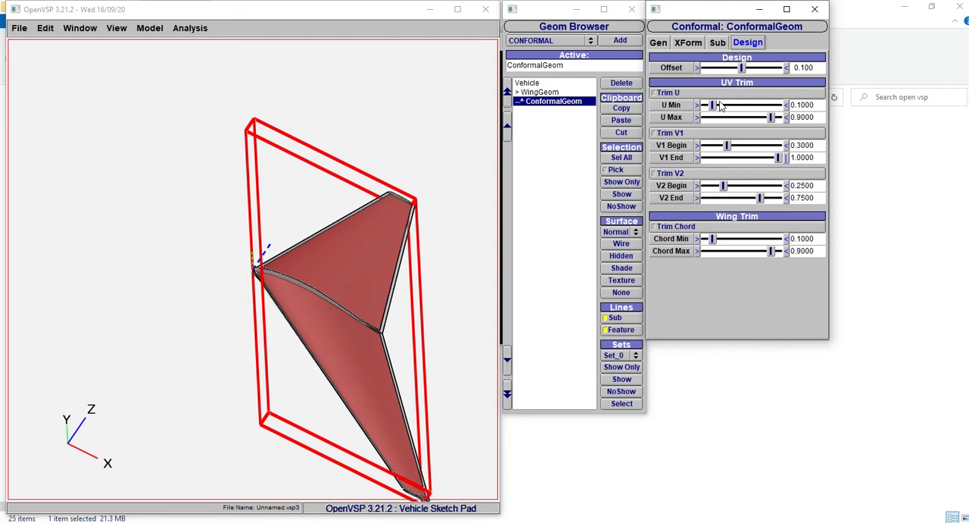
drag(722, 106, 724, 106)
click(816, 106)
key(Return)
click(802, 117)
key(BackSpace)
text(8)
key(Return)
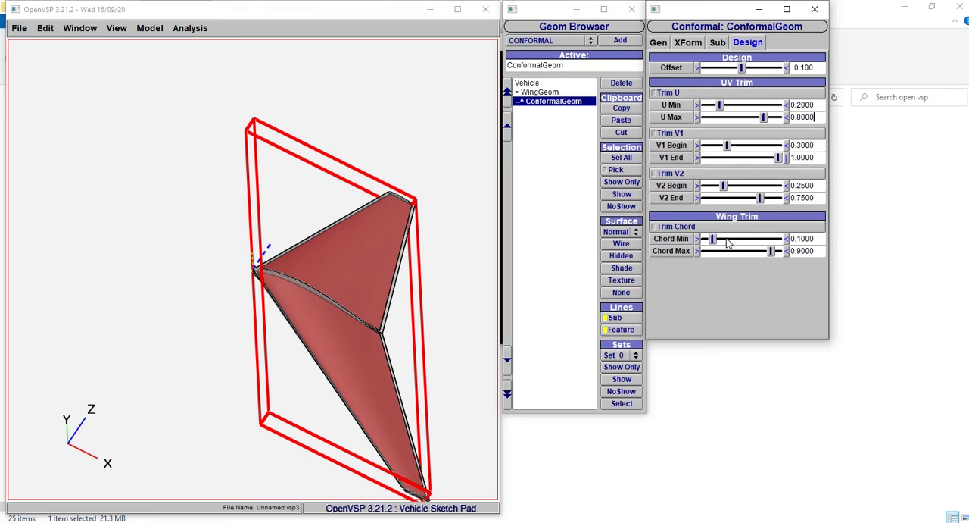
- Set the conformal component's chord trim values to Chord Min 0.2 and Chord Max 0.8
click(800, 239)
key(BackSpace)
text(2)
key(Return)
click(801, 250)
text(8)
key(Return)
- Set the wing's mass properties priority to 1
click(528, 83)
click(539, 91)
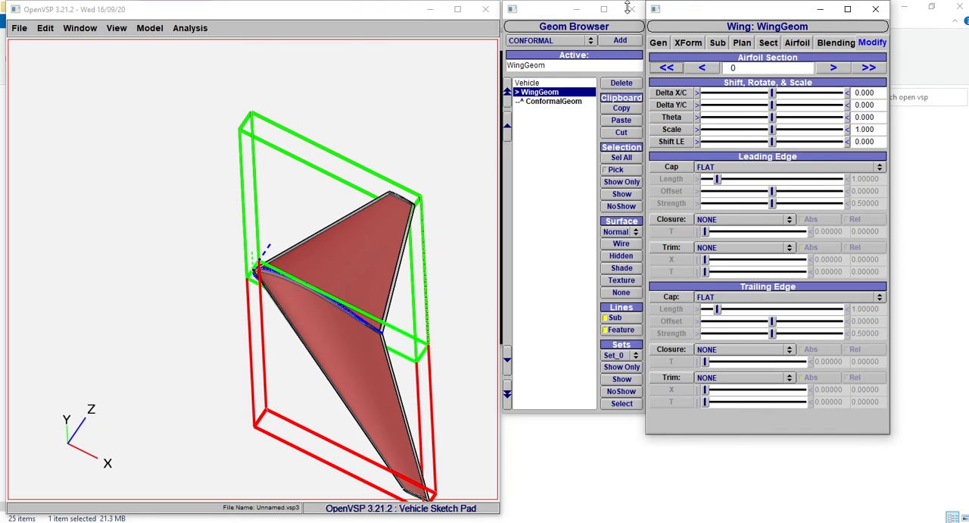
click(658, 43)
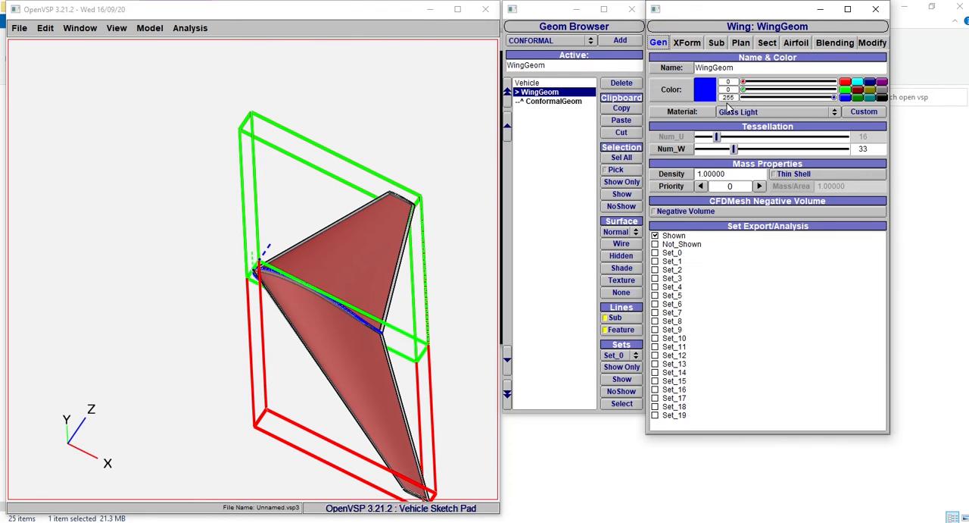
click(759, 187)
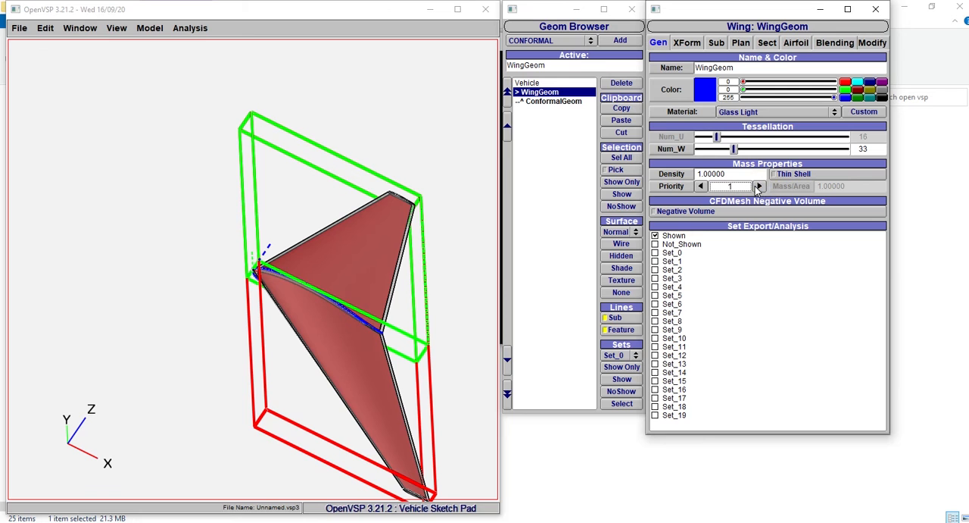
- Give wing section 1 a dihedral of about 3.26 and inspect the wing along its length axis
click(693, 44)
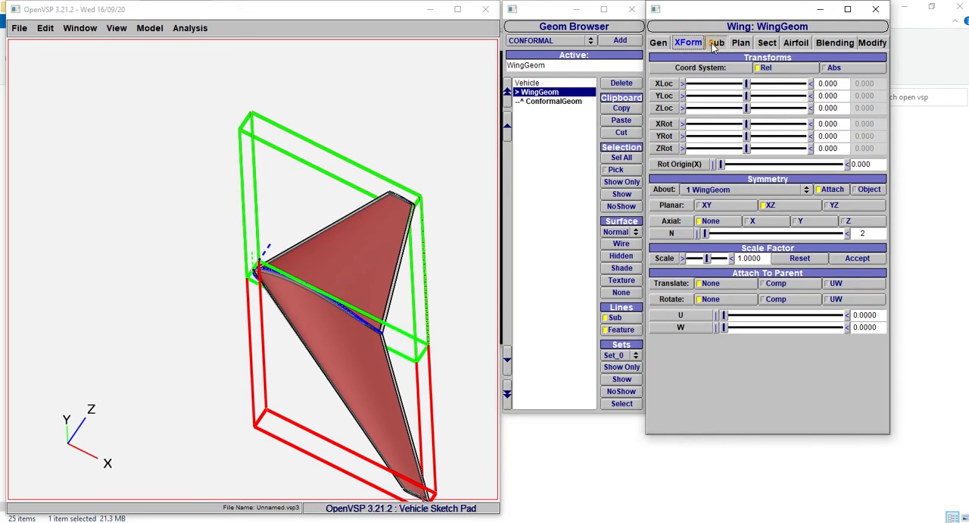
click(715, 44)
click(742, 44)
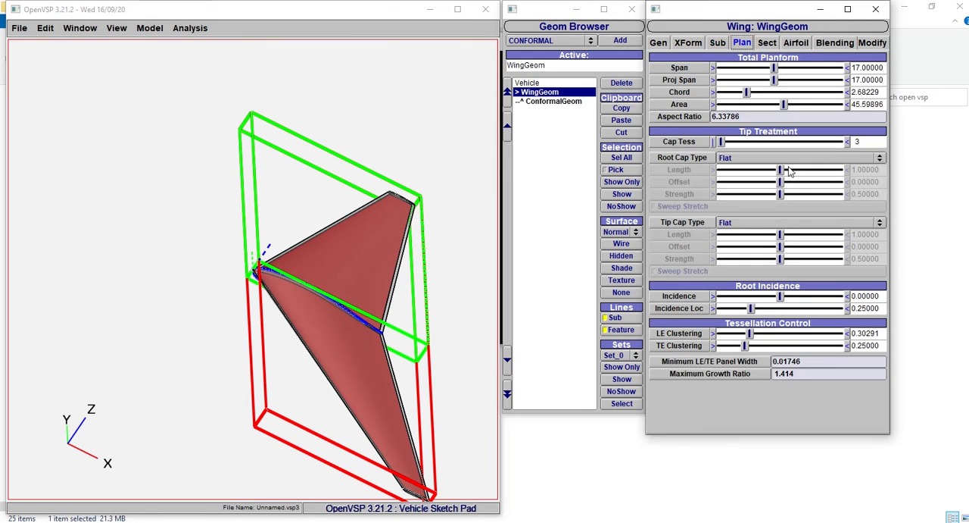
click(768, 43)
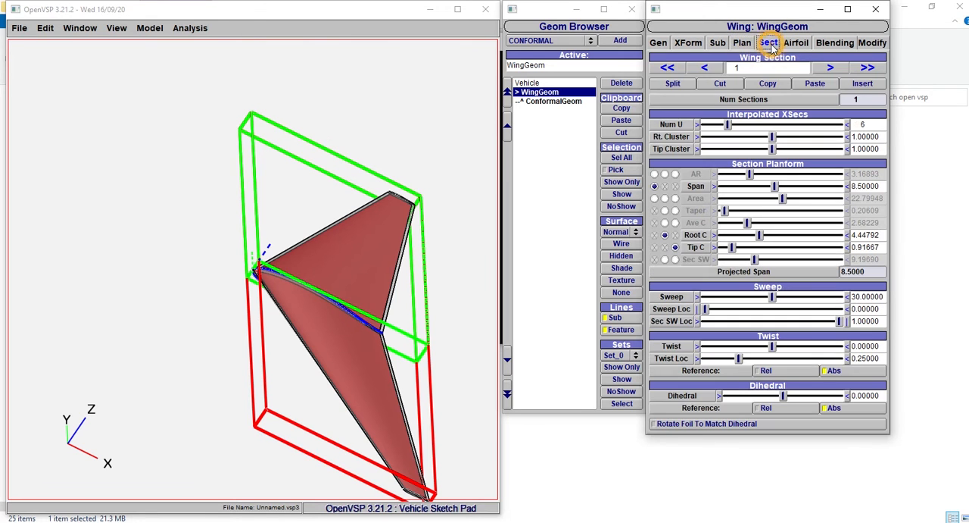
click(795, 394)
drag(797, 396, 799, 397)
click(798, 395)
click(770, 394)
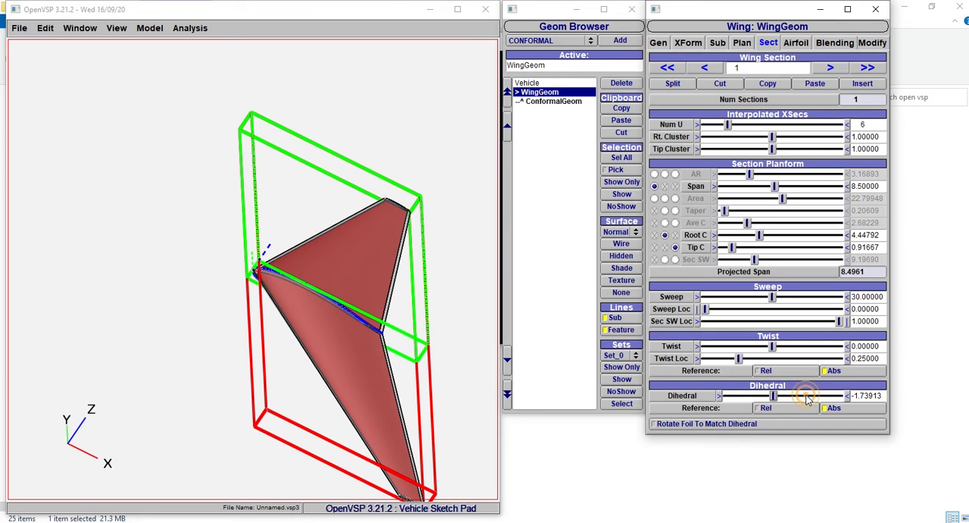
click(805, 395)
drag(146, 331, 119, 407)
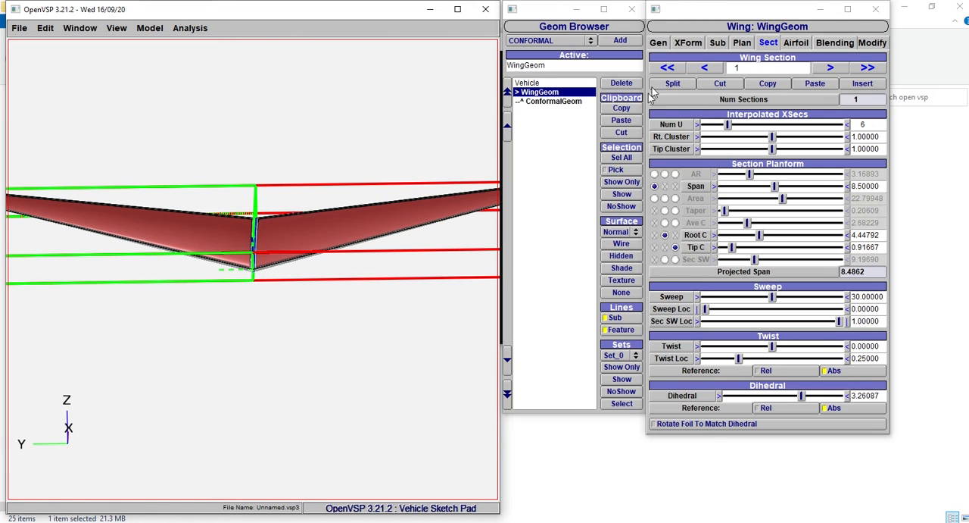
- Include both the wing and the conformal component in Set_0 for export and analysis
click(658, 44)
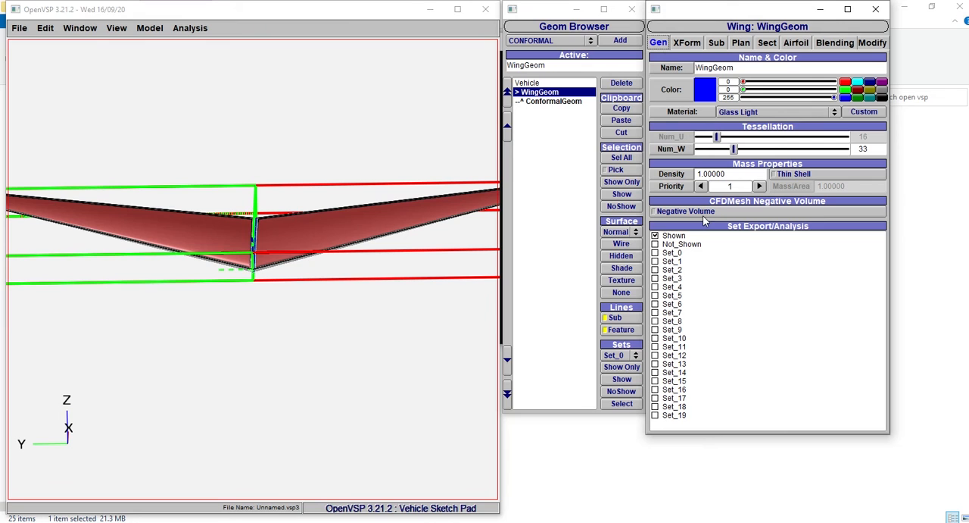
click(670, 253)
click(546, 103)
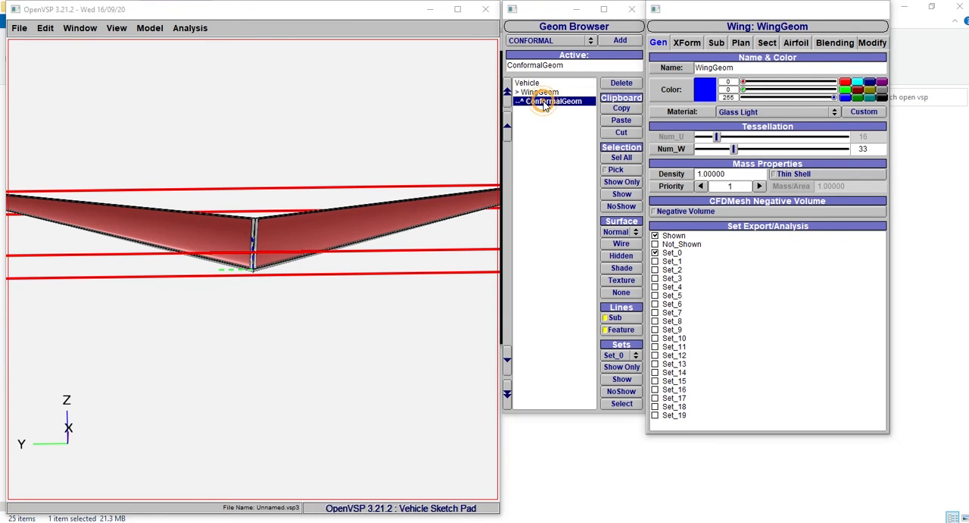
click(659, 42)
click(673, 254)
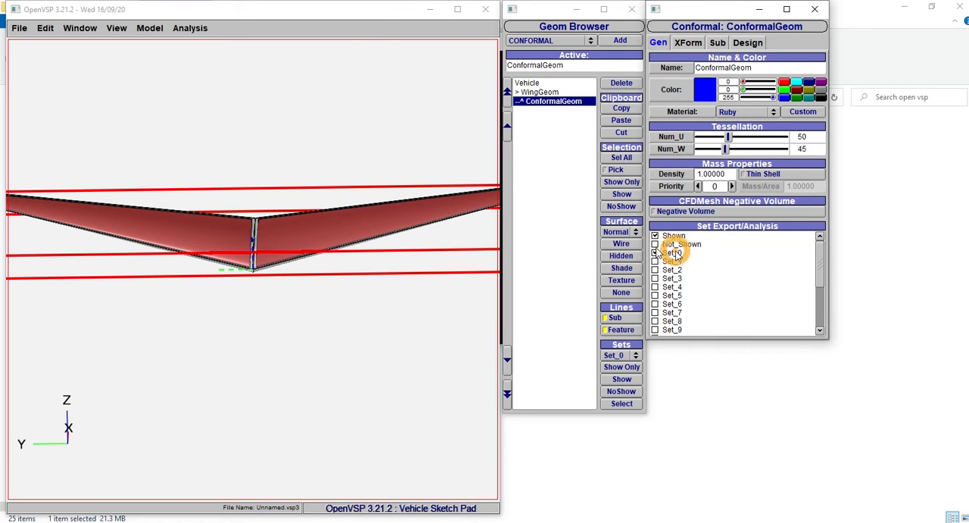
- Run the CompGeom analysis on Set_0 and review the area and volume results and the generated mesh
click(190, 29)
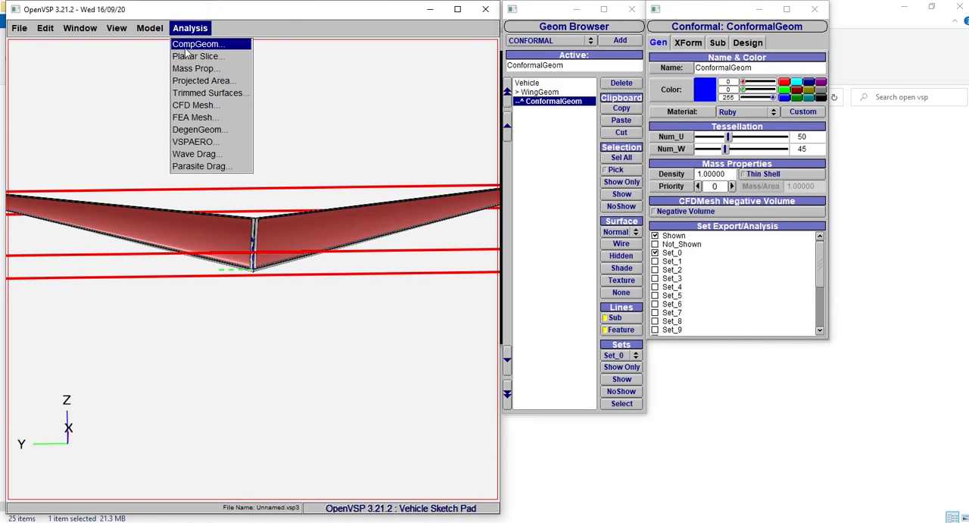
click(186, 44)
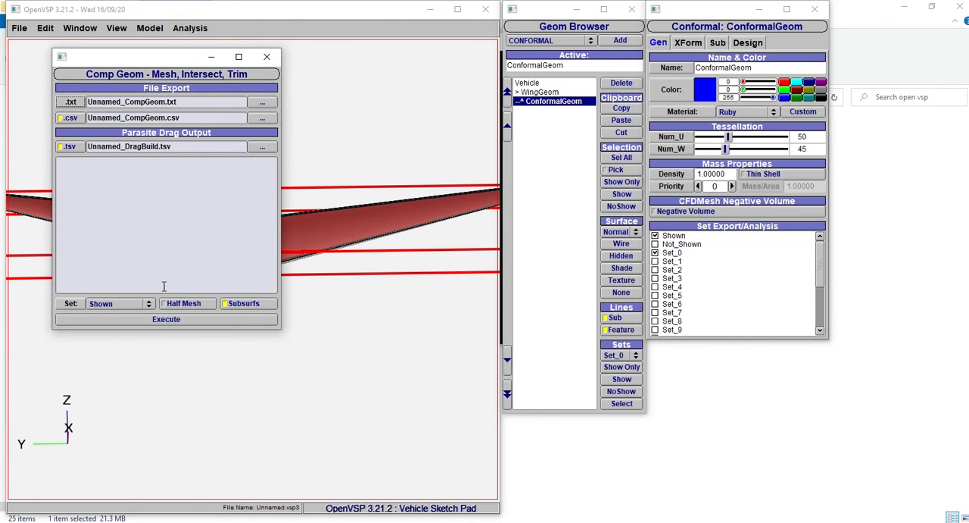
click(141, 306)
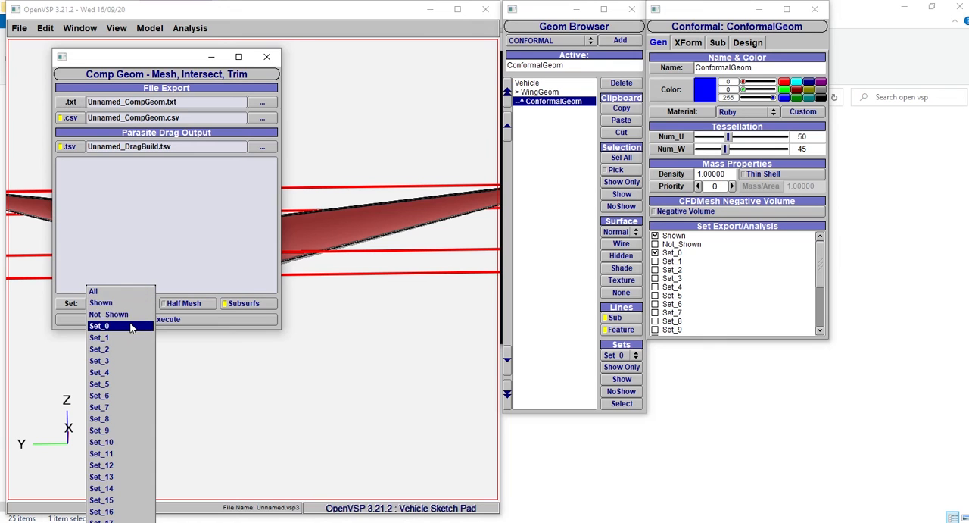
click(130, 325)
click(141, 320)
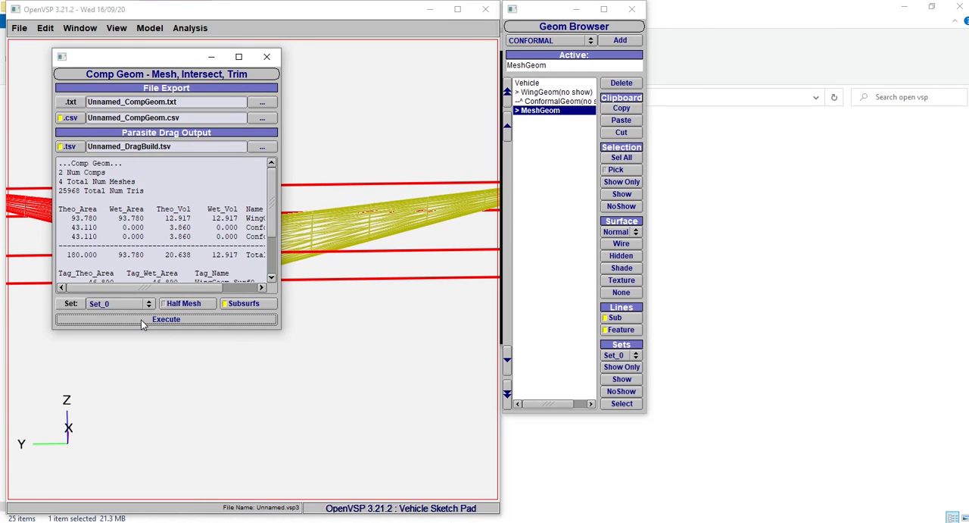
click(238, 57)
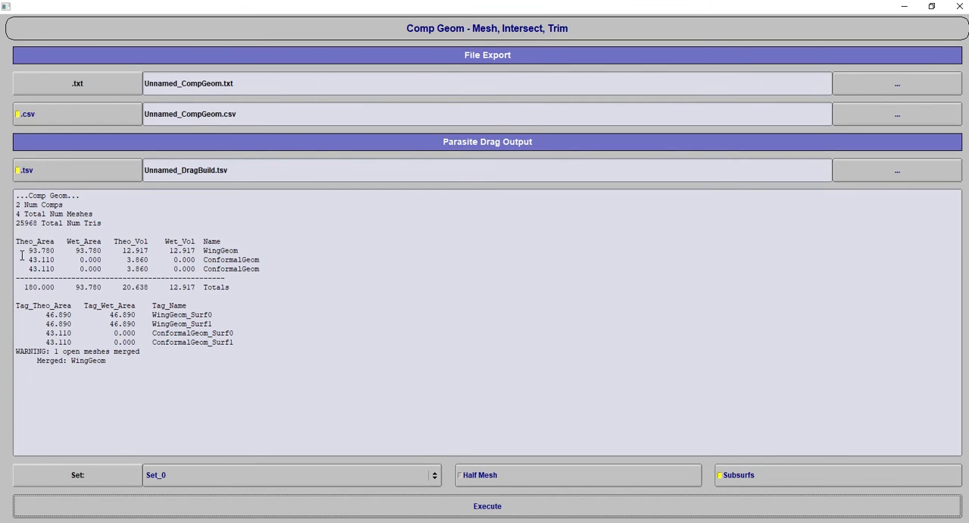
drag(23, 254, 269, 281)
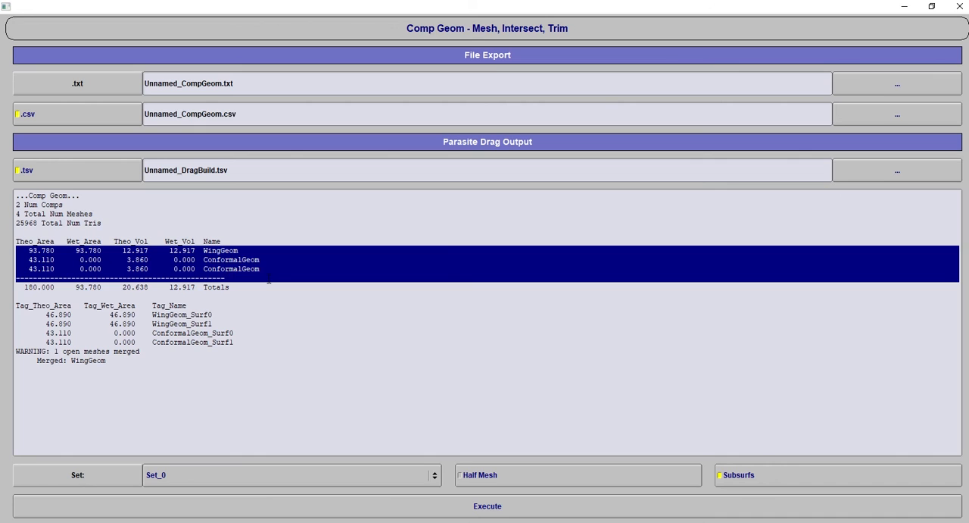
click(330, 309)
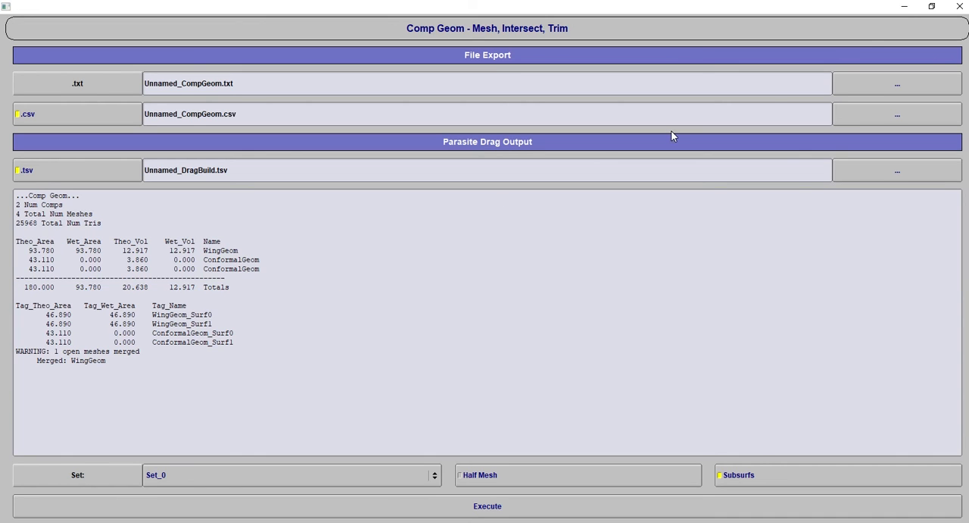
click(904, 6)
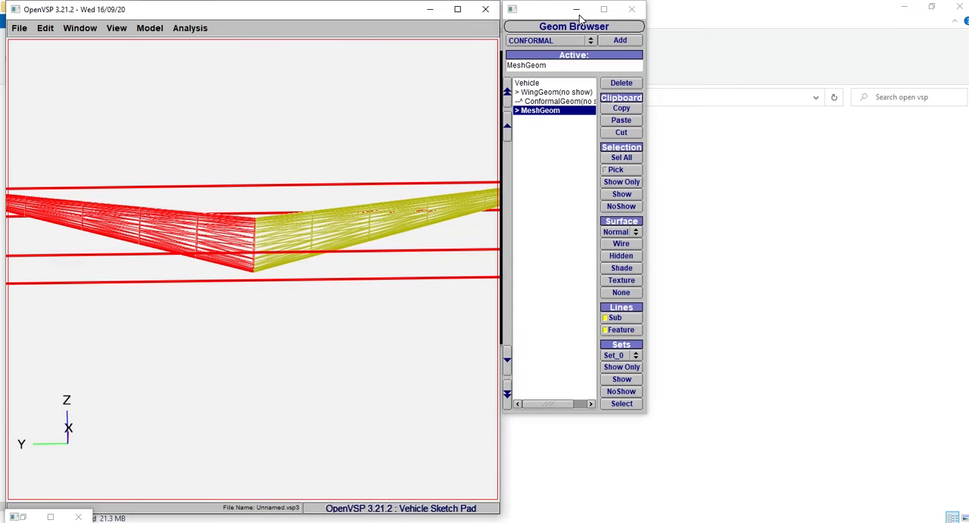
drag(196, 250, 238, 353)
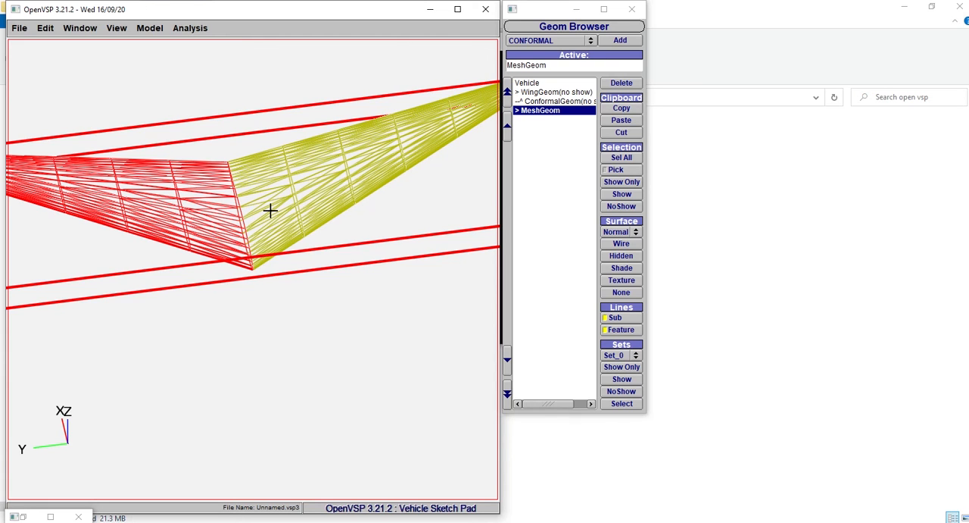
- Run a Planar Slice analysis on Set_0 along the X-axis and review the slice area table and sliced mesh
click(188, 28)
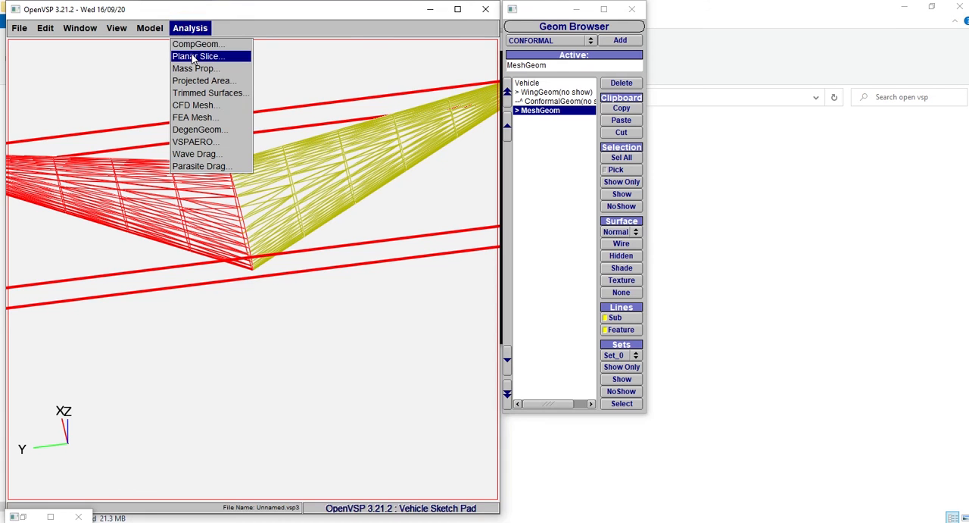
click(186, 56)
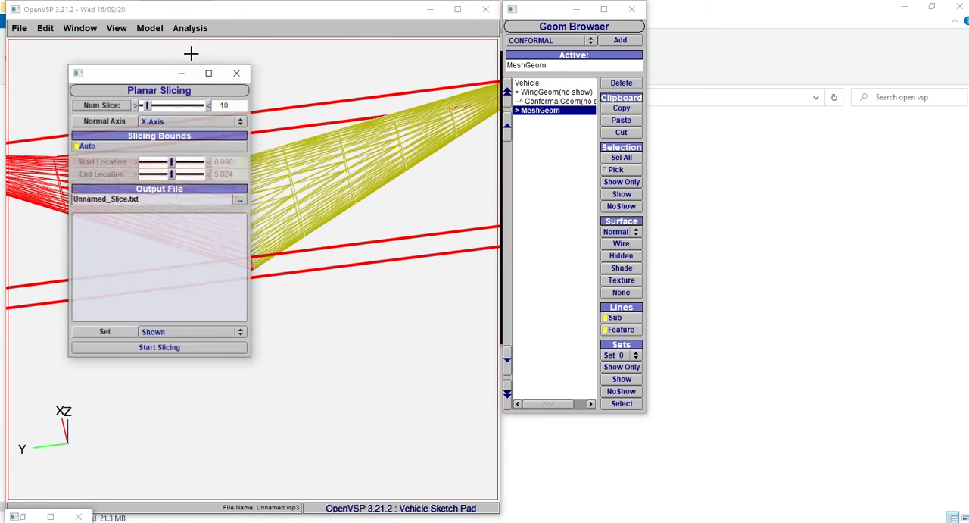
click(164, 334)
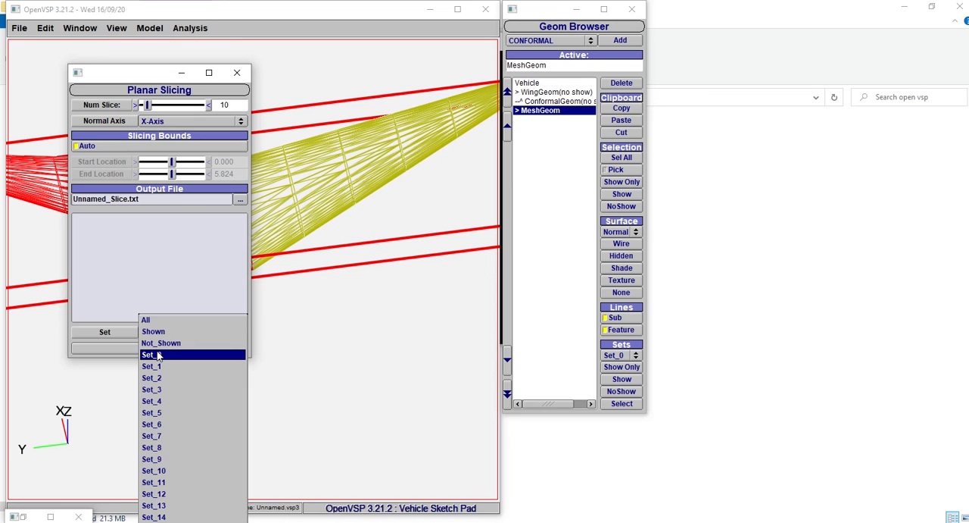
click(155, 354)
click(156, 349)
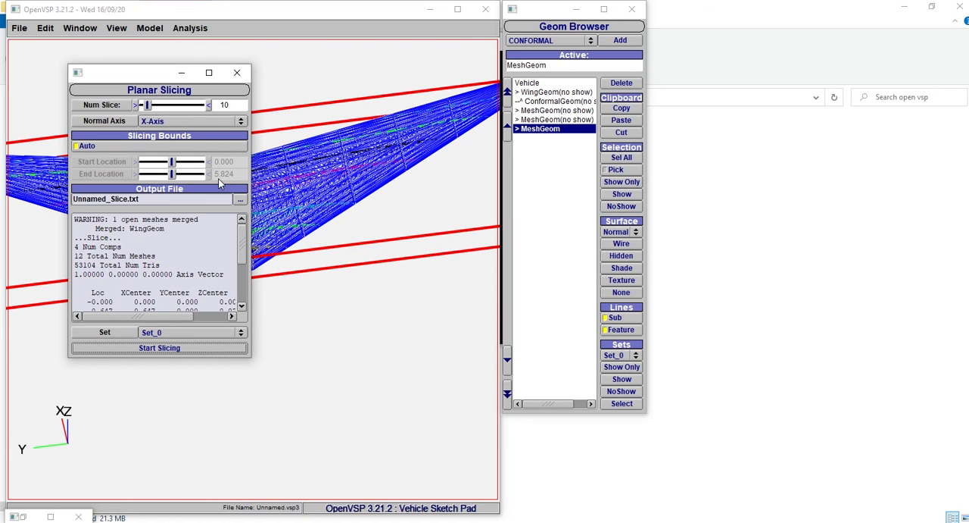
click(209, 72)
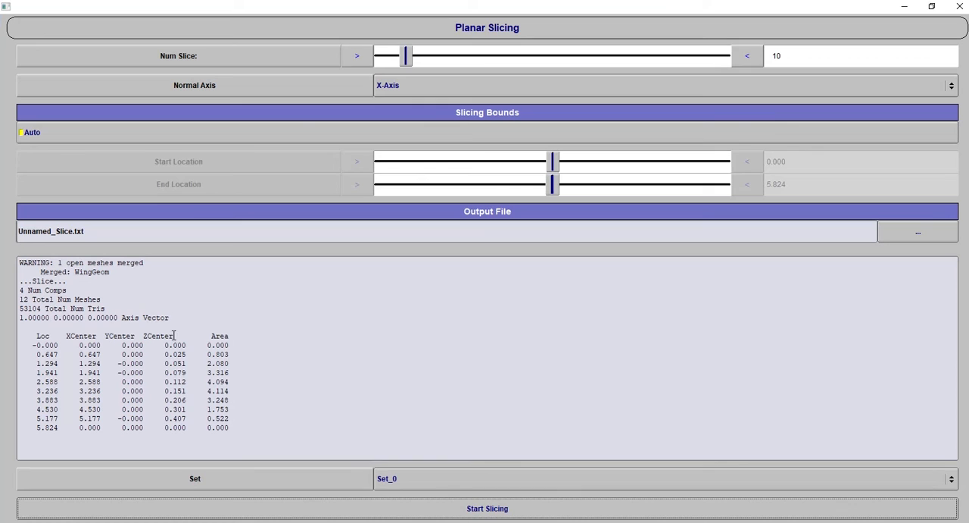
drag(26, 327, 210, 450)
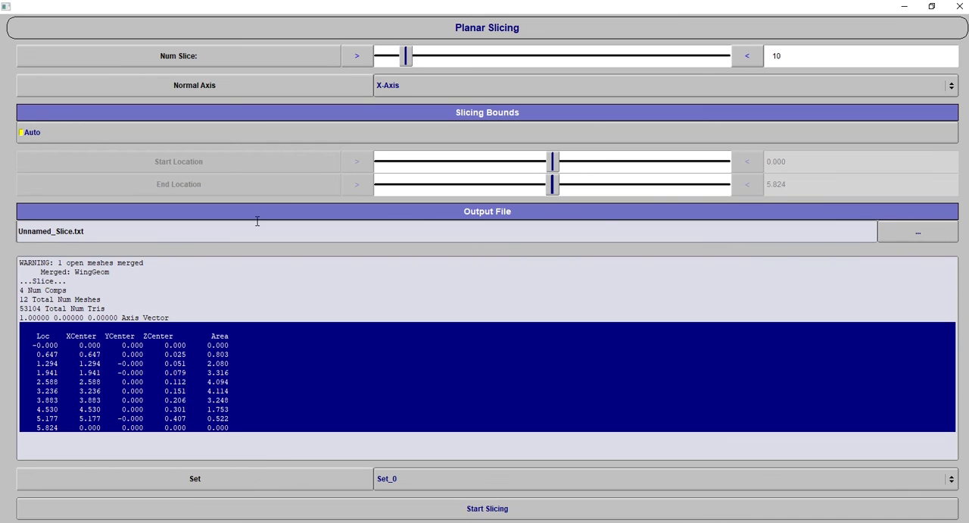
click(960, 7)
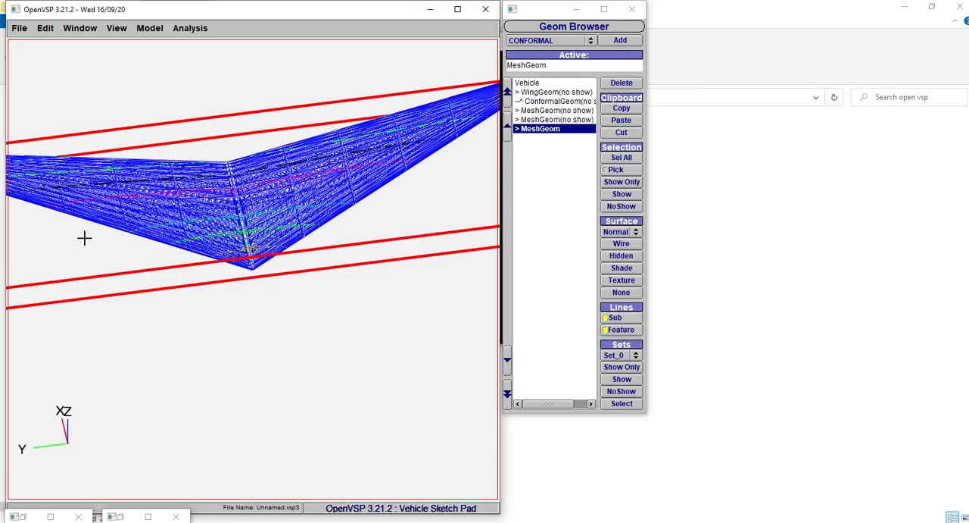
drag(87, 240, 255, 284)
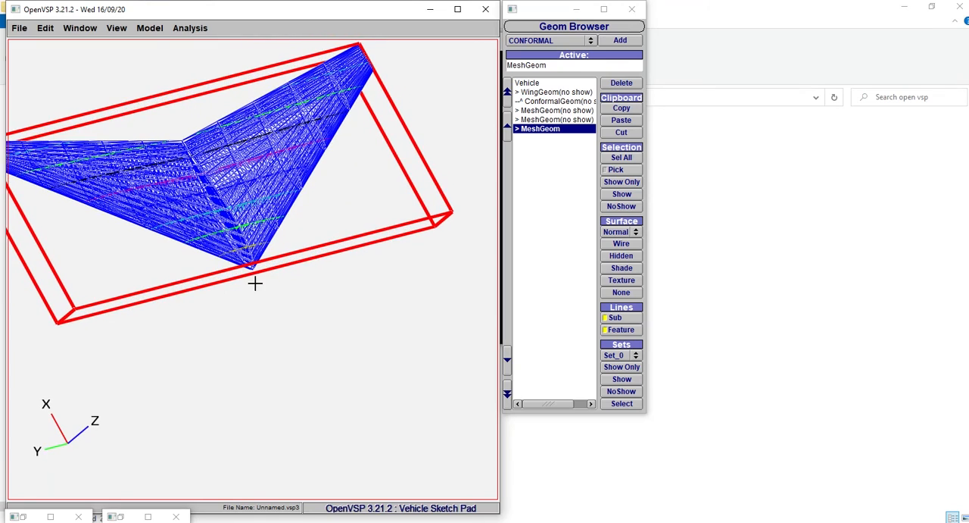